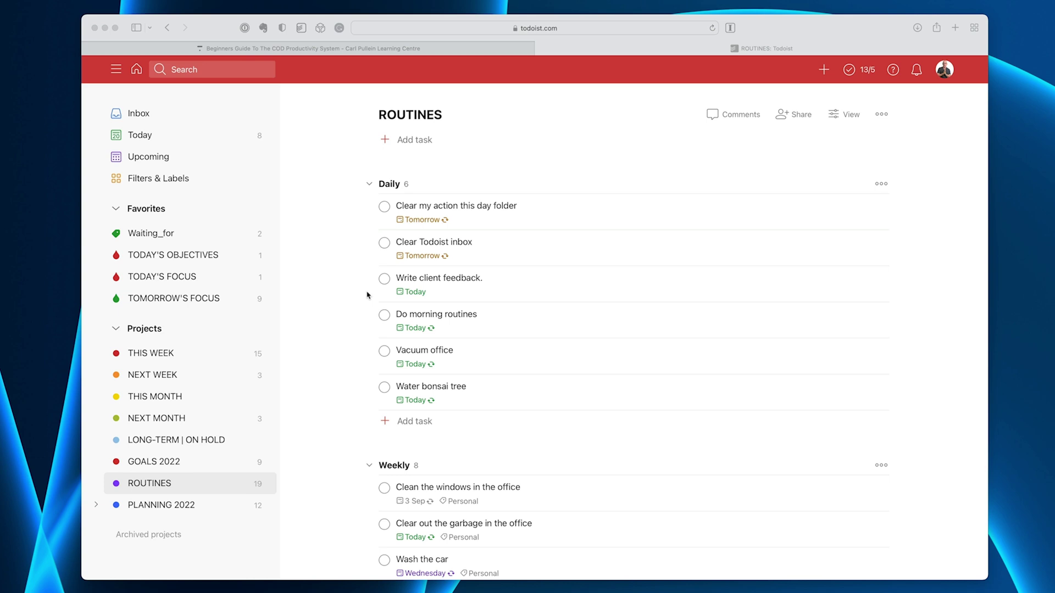
Switch the ROUTINES project's layout from List to Board
{"action": "scroll", "coordinate": [367, 295], "scroll_direction": "down", "scroll_amount": 10}
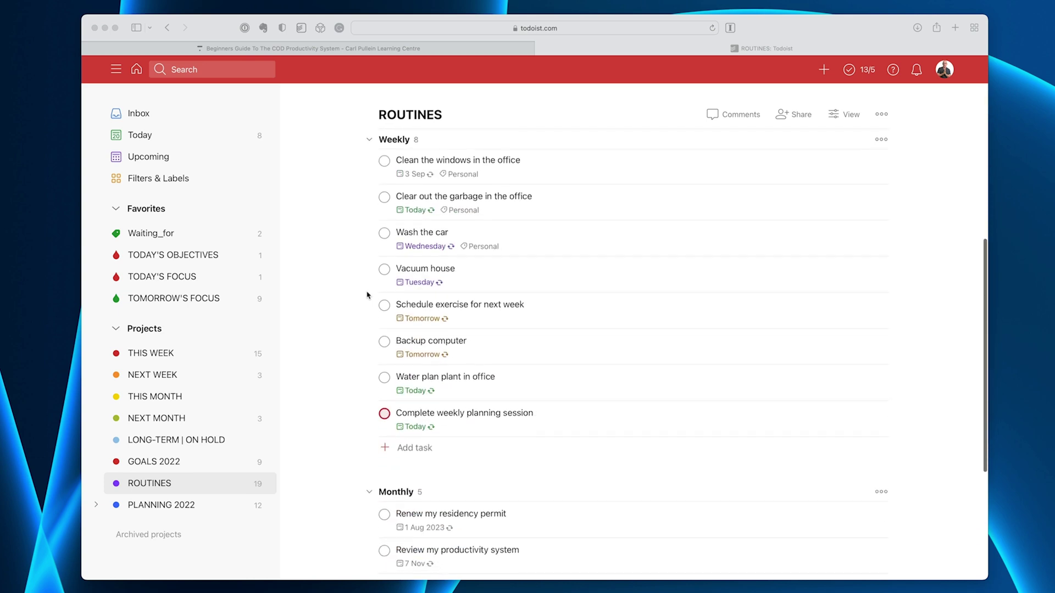
{"action": "scroll", "coordinate": [368, 295], "scroll_direction": "up", "scroll_amount": 10}
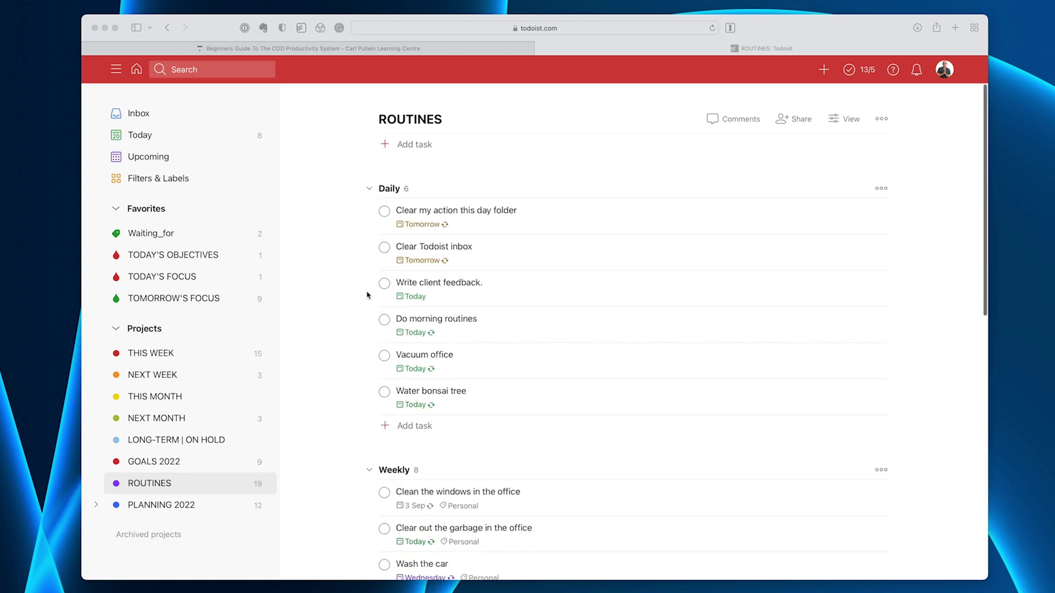
{"action": "left_click", "coordinate": [852, 116]}
{"action": "left_click", "coordinate": [851, 115]}
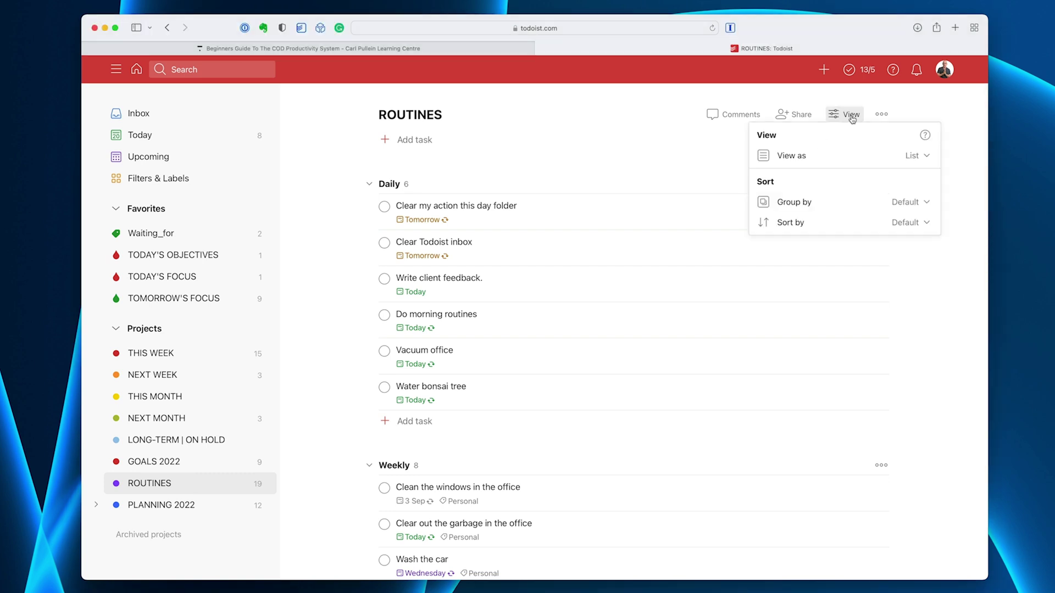
{"action": "left_click", "coordinate": [925, 156]}
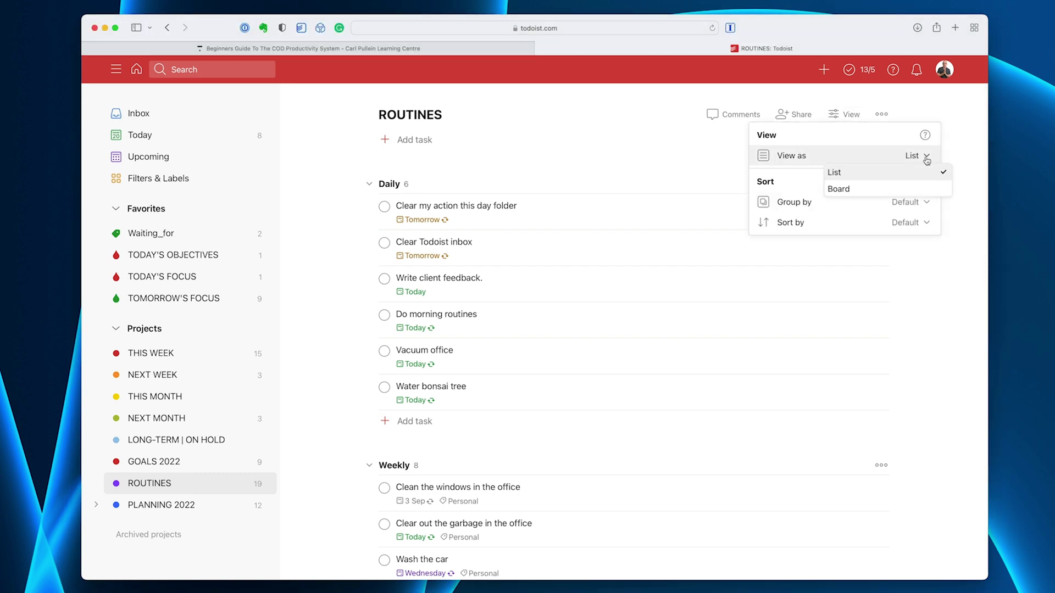
{"action": "left_click", "coordinate": [904, 188]}
{"action": "left_click", "coordinate": [899, 378]}
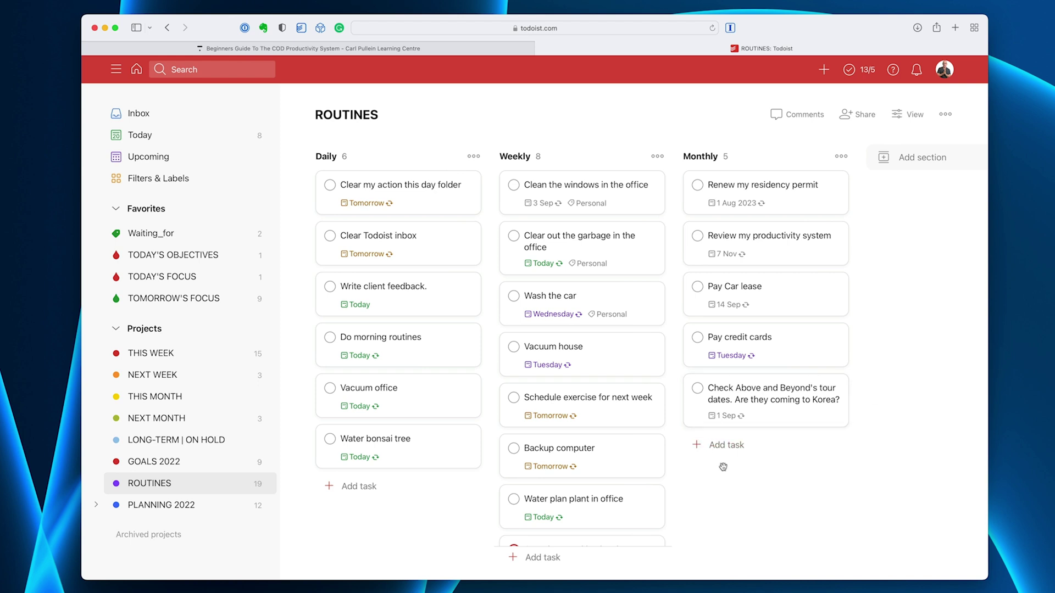
Delete the "Do morning routines" task from the Daily section of the ROUTINES board
{"action": "scroll", "coordinate": [618, 440], "scroll_direction": "down", "scroll_amount": 2}
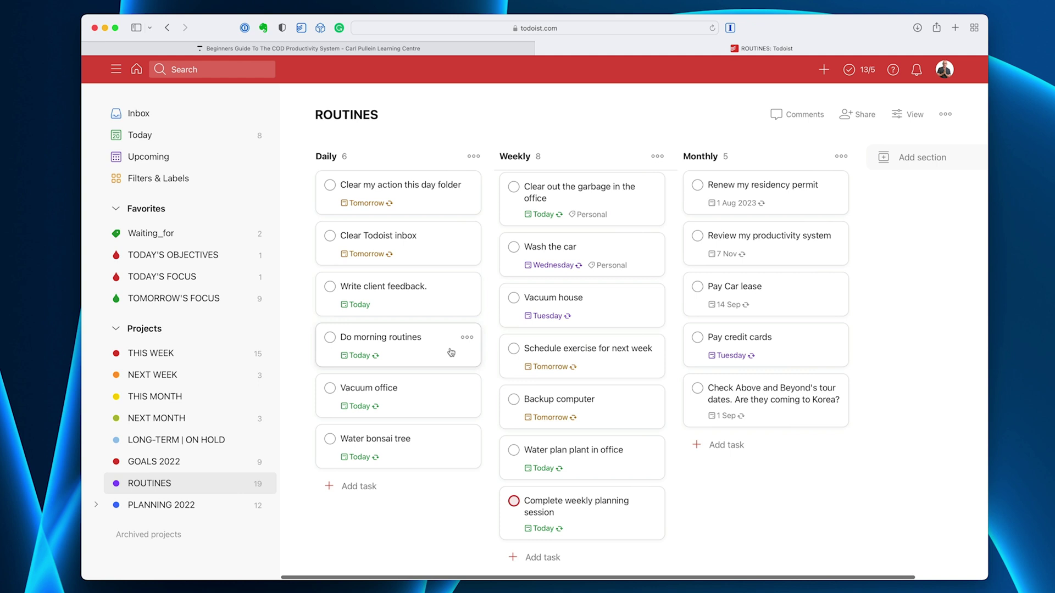
{"action": "left_click", "coordinate": [467, 338]}
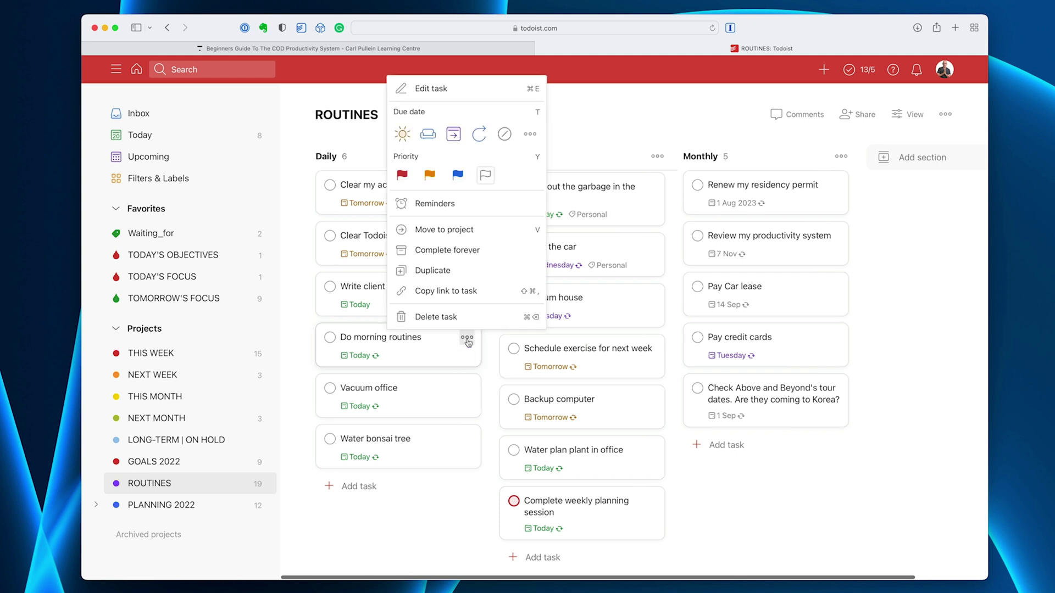
{"action": "left_click", "coordinate": [456, 322]}
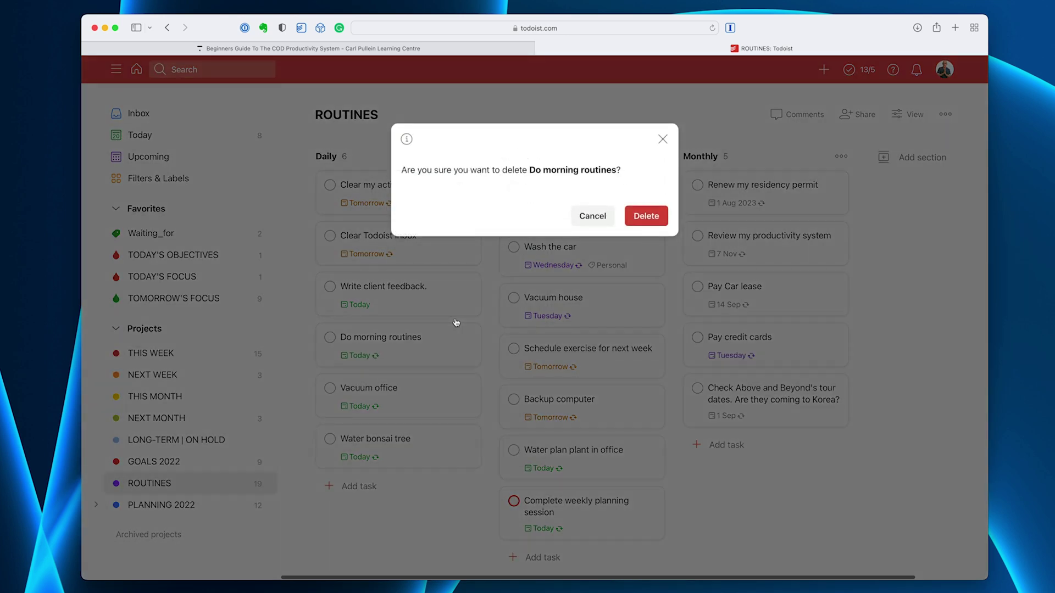
{"action": "left_click", "coordinate": [646, 216]}
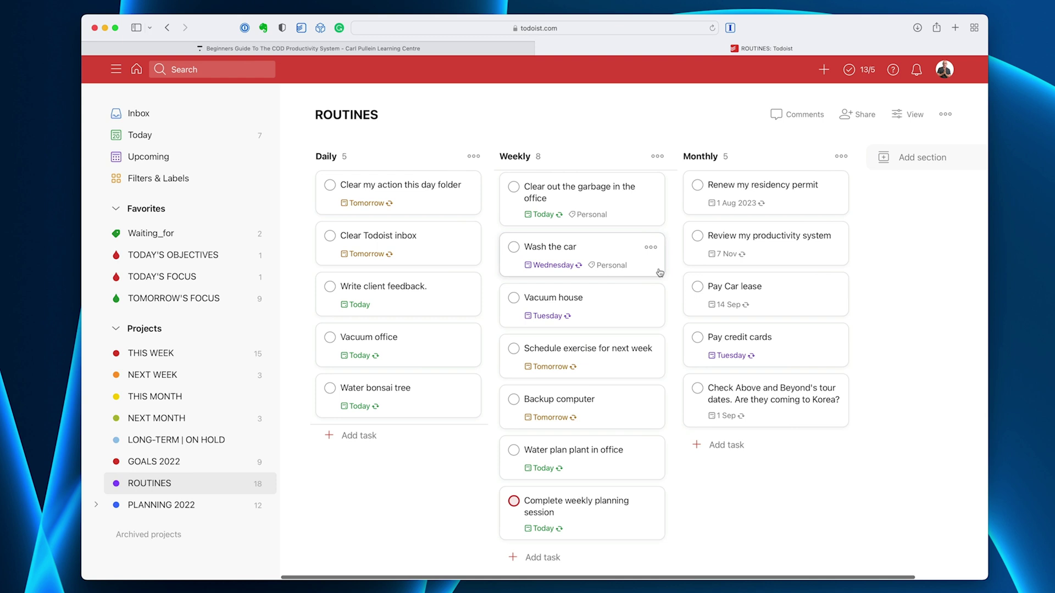
Check the recurring due date of the "Vacuum house" task in the Weekly section and close its details
{"action": "left_click", "coordinate": [642, 315]}
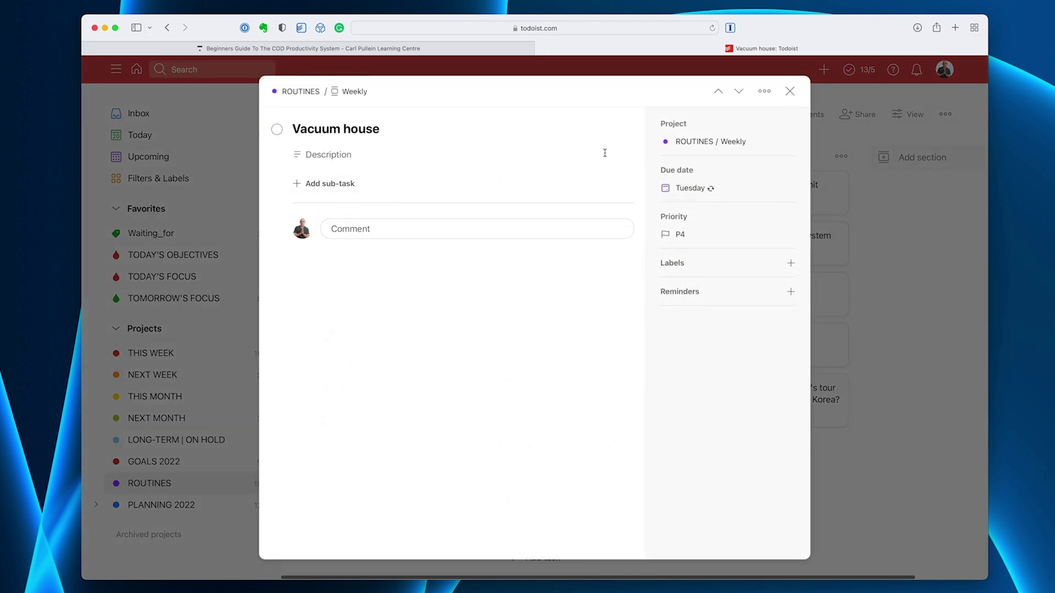
{"action": "mouse_move", "coordinate": [714, 195]}
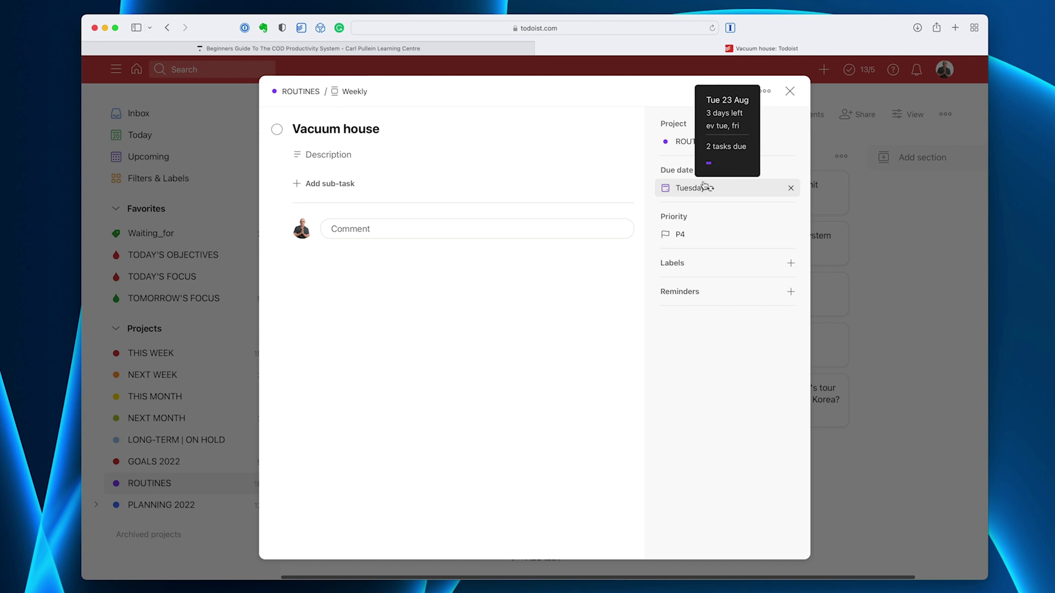
{"action": "left_click", "coordinate": [790, 90]}
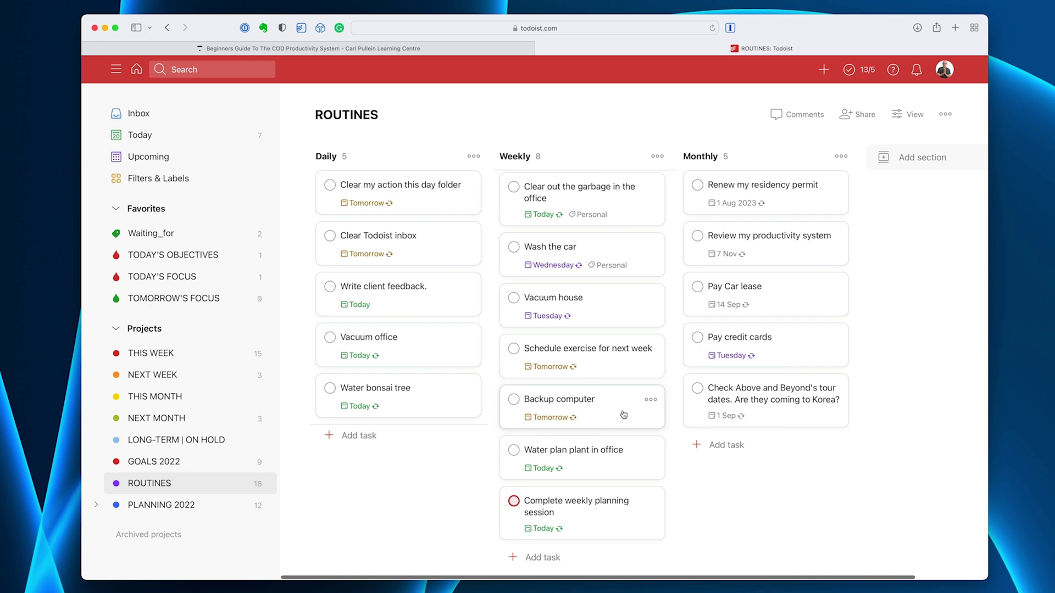
Rename the Weekly task "Water plan plant in office" to "Water palm plant in office" and close its details
{"action": "left_click", "coordinate": [633, 468]}
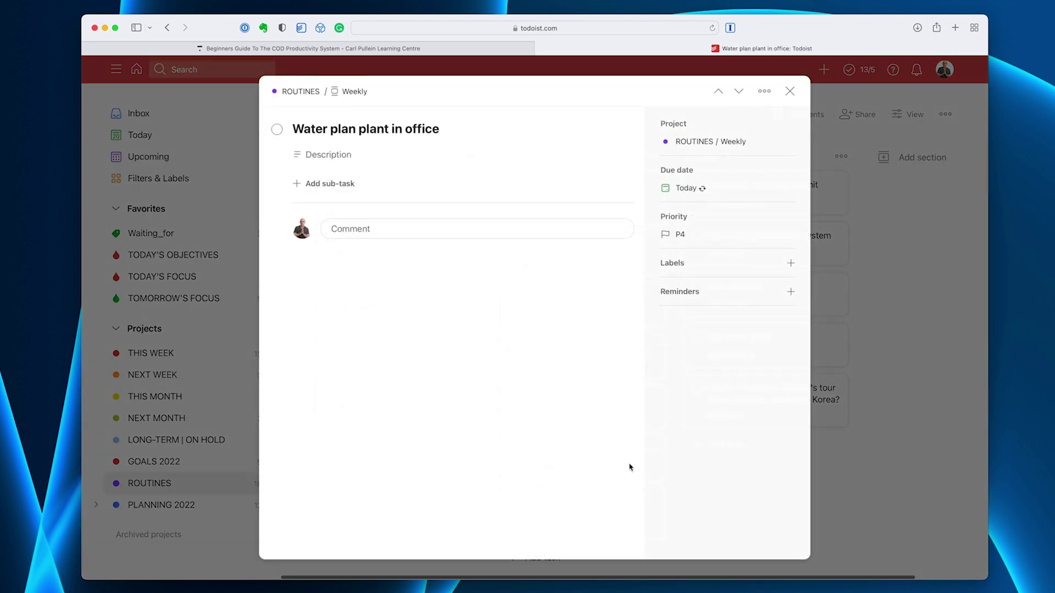
{"action": "left_click", "coordinate": [342, 128]}
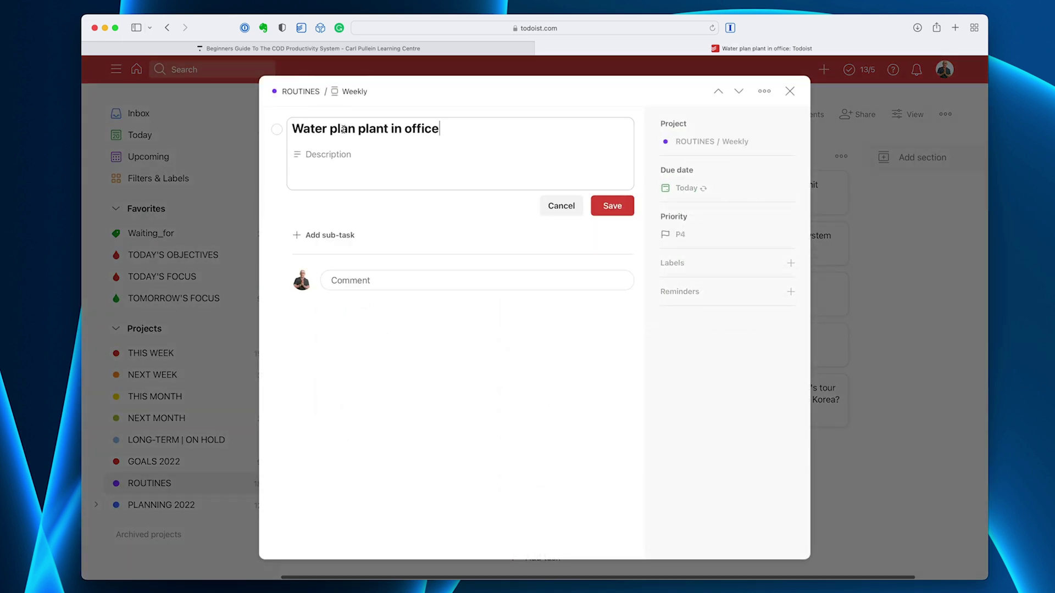
{"action": "double_click", "coordinate": [343, 129]}
{"action": "type", "text": "palm"}
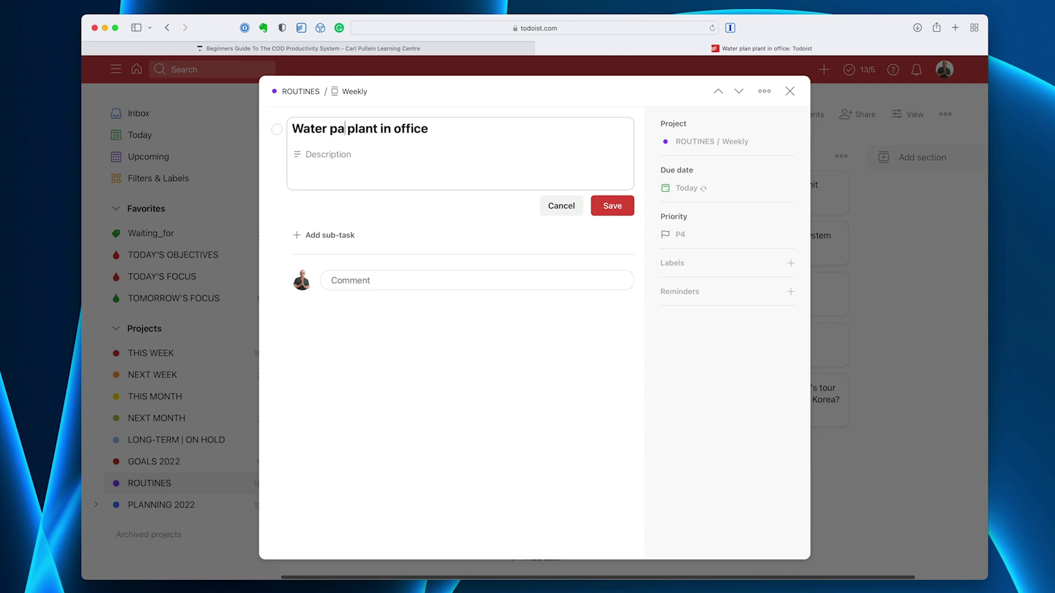
{"action": "left_click", "coordinate": [614, 206]}
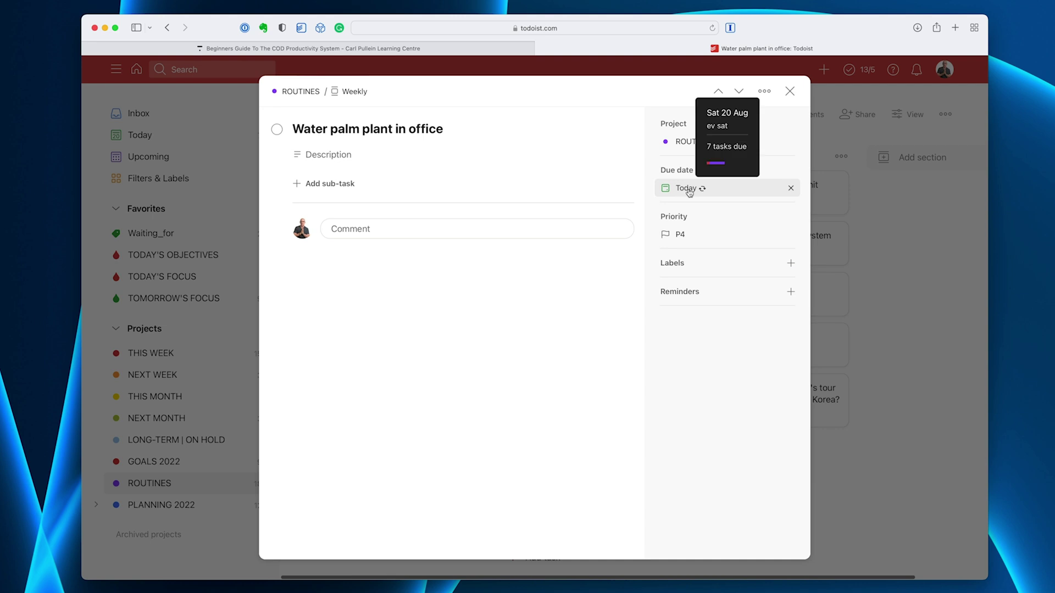
{"action": "left_click", "coordinate": [790, 91]}
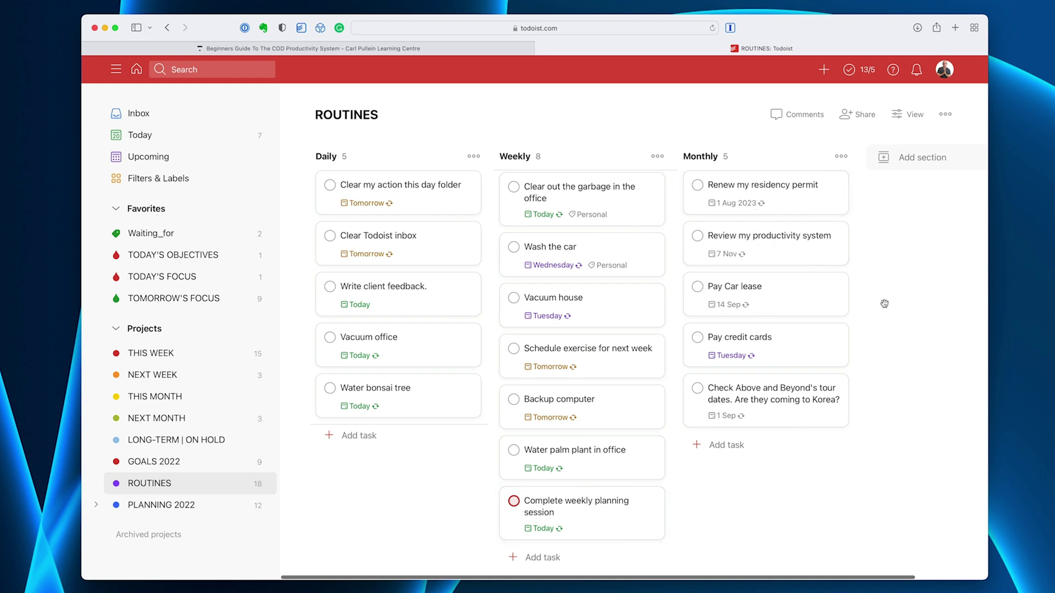
Review the Weekly tasks and check the recurring due date of "Pay credit cards" in the Monthly section
{"action": "scroll", "coordinate": [674, 276], "scroll_direction": "up", "scroll_amount": 2}
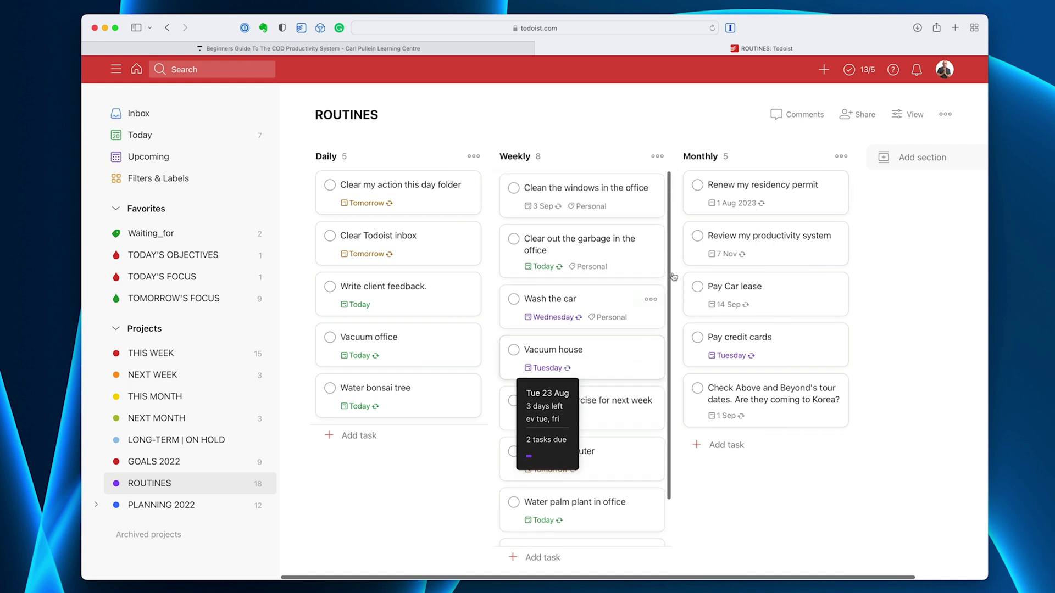
{"action": "scroll", "coordinate": [674, 276], "scroll_direction": "down", "scroll_amount": 2}
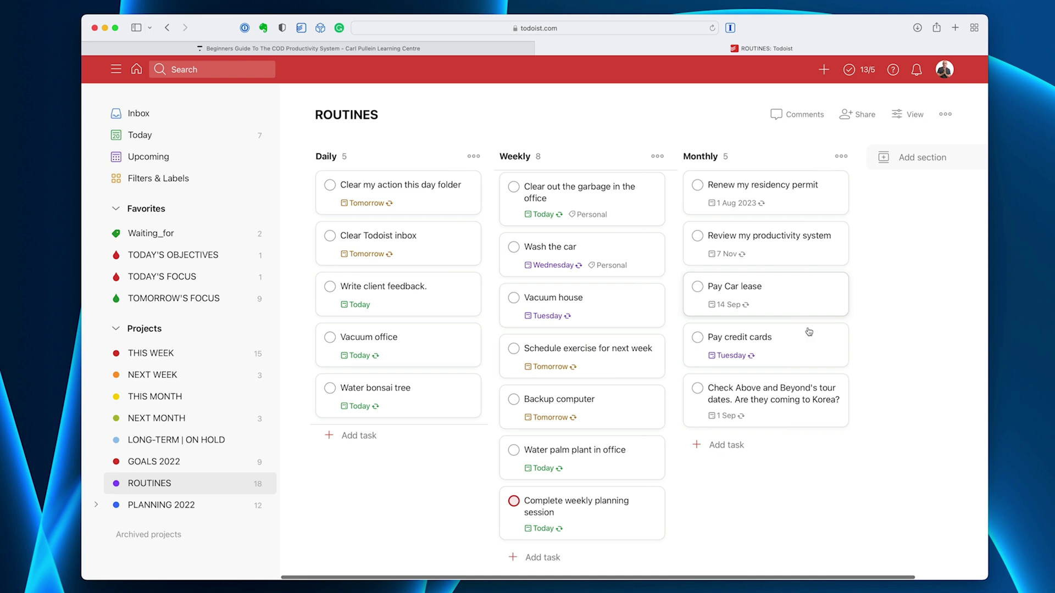
{"action": "left_click", "coordinate": [817, 359]}
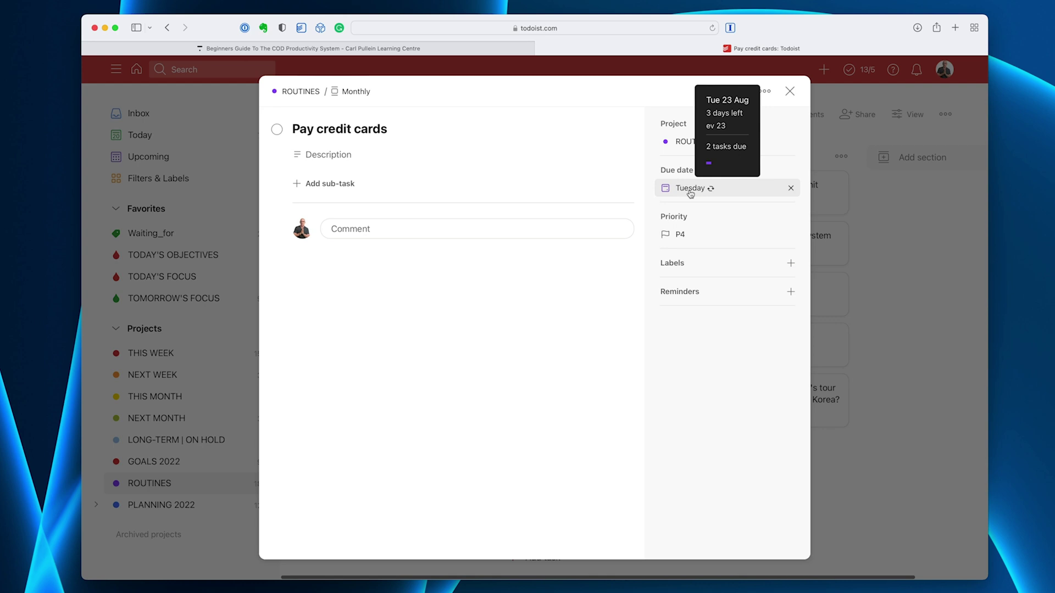
{"action": "left_click", "coordinate": [790, 92]}
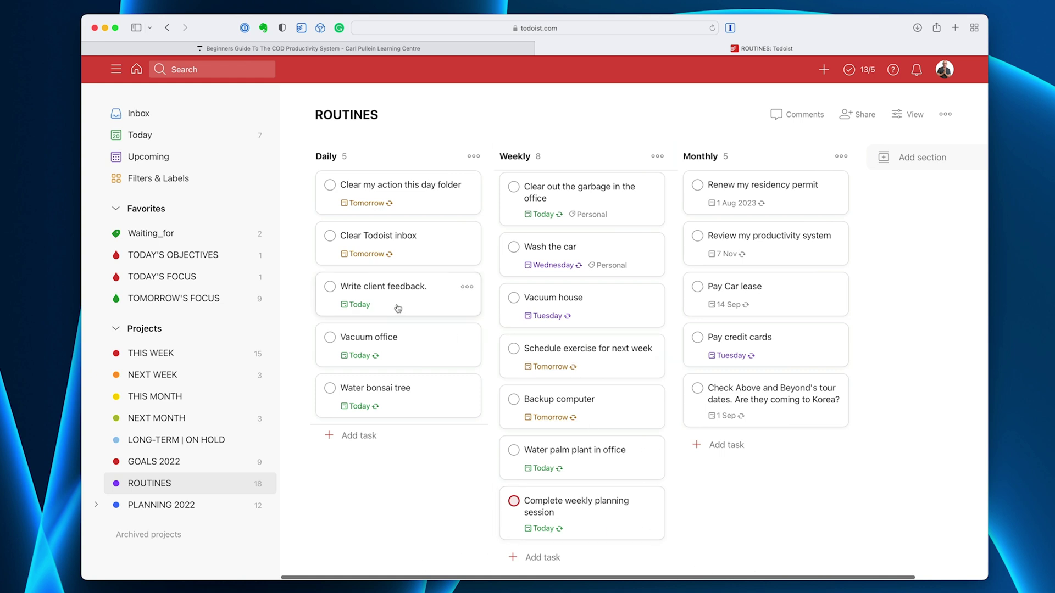
Give the "Write client feedback." task in the Daily section the blue priority flag
{"action": "left_click", "coordinate": [468, 288]}
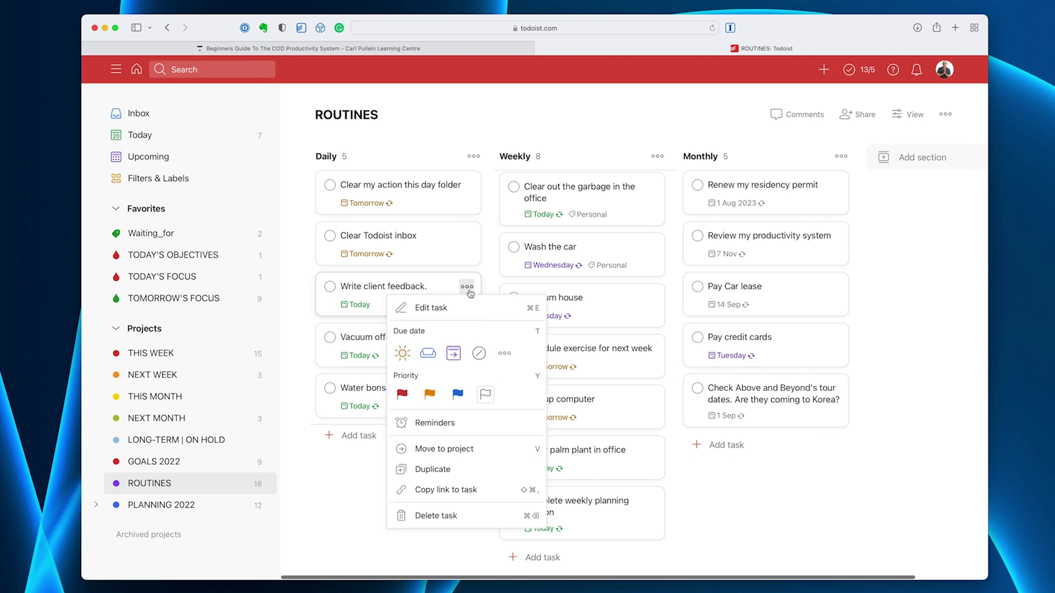
{"action": "left_click", "coordinate": [458, 395]}
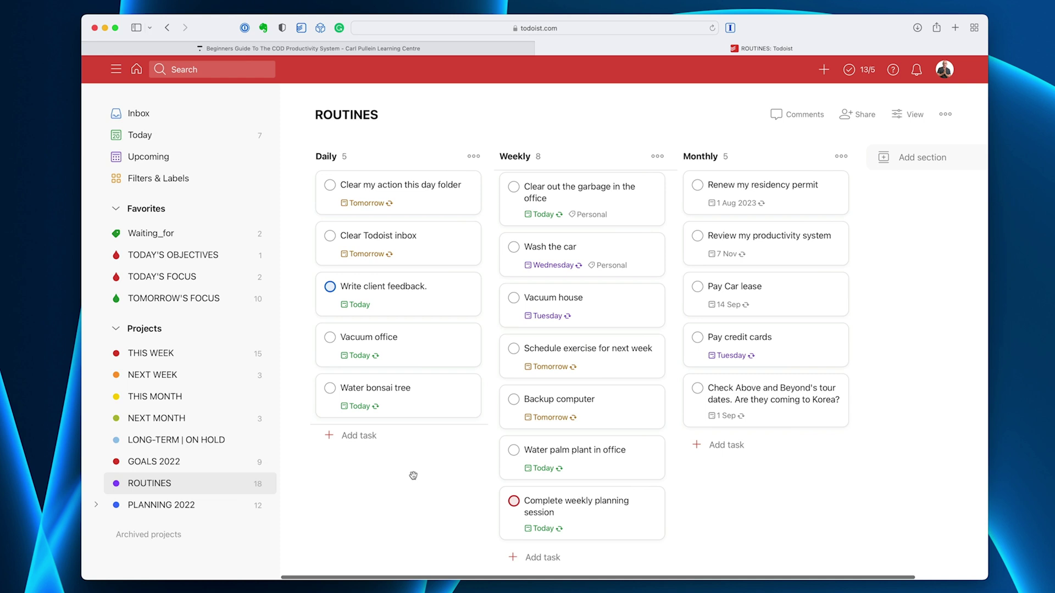
Reschedule the "Call mum and dad" task from the Today list to tomorrow
{"action": "left_click", "coordinate": [145, 134]}
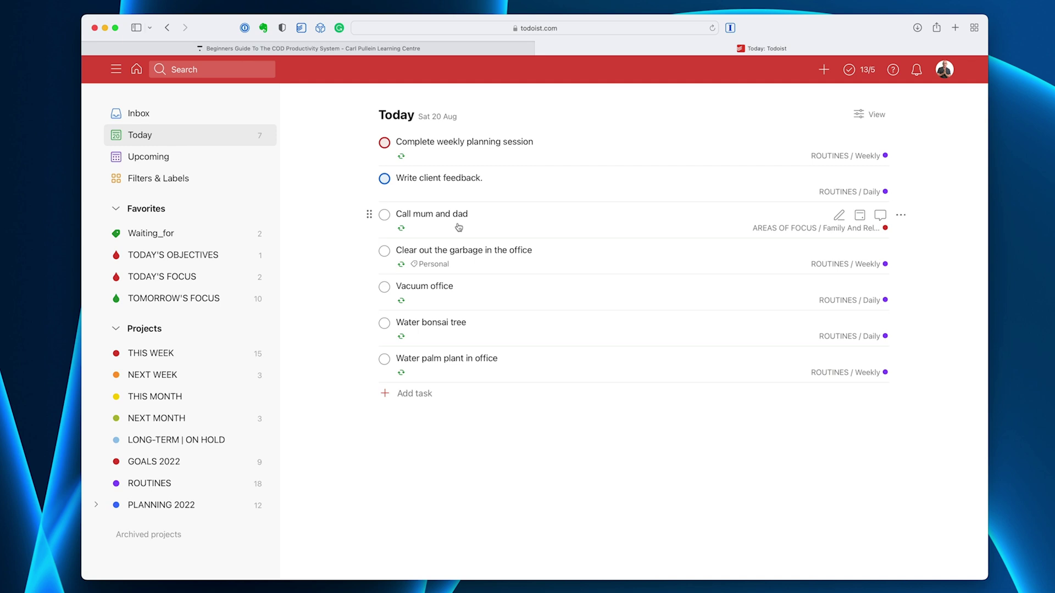
{"action": "left_click", "coordinate": [860, 215]}
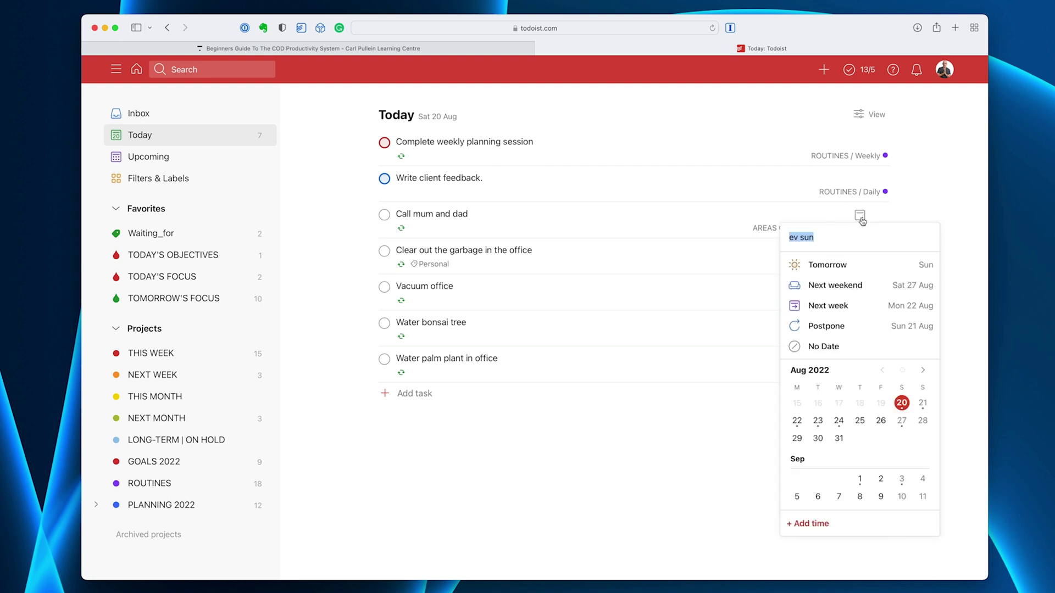
{"action": "left_click", "coordinate": [837, 263]}
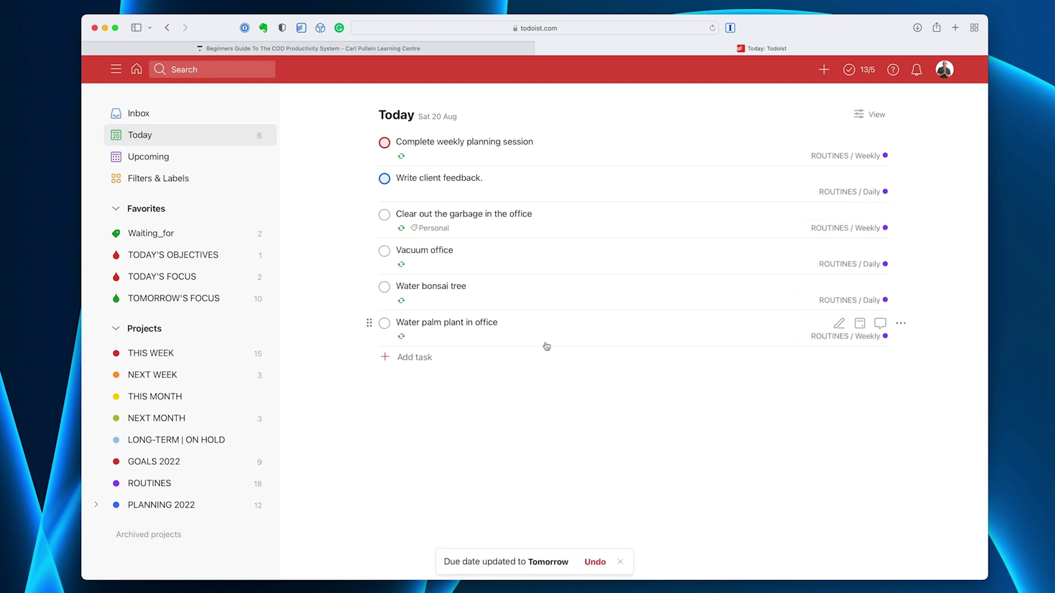
Change the recurrence of "Call mum and dad" in the Upcoming view to "ev sat"
{"action": "left_click", "coordinate": [141, 159]}
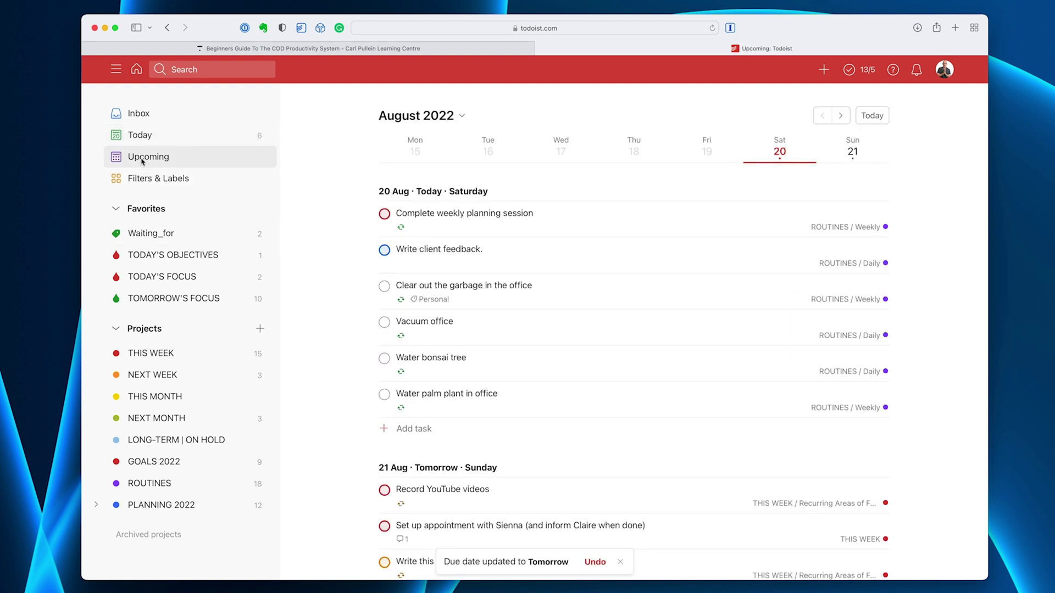
{"action": "scroll", "coordinate": [377, 357], "scroll_direction": "down", "scroll_amount": 8}
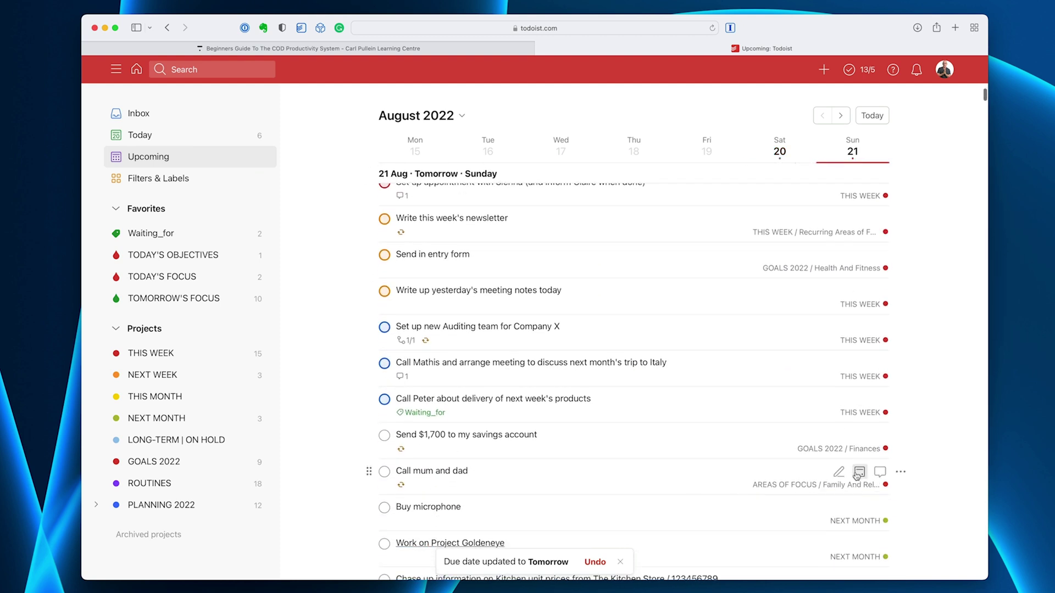
{"action": "left_click", "coordinate": [858, 472]}
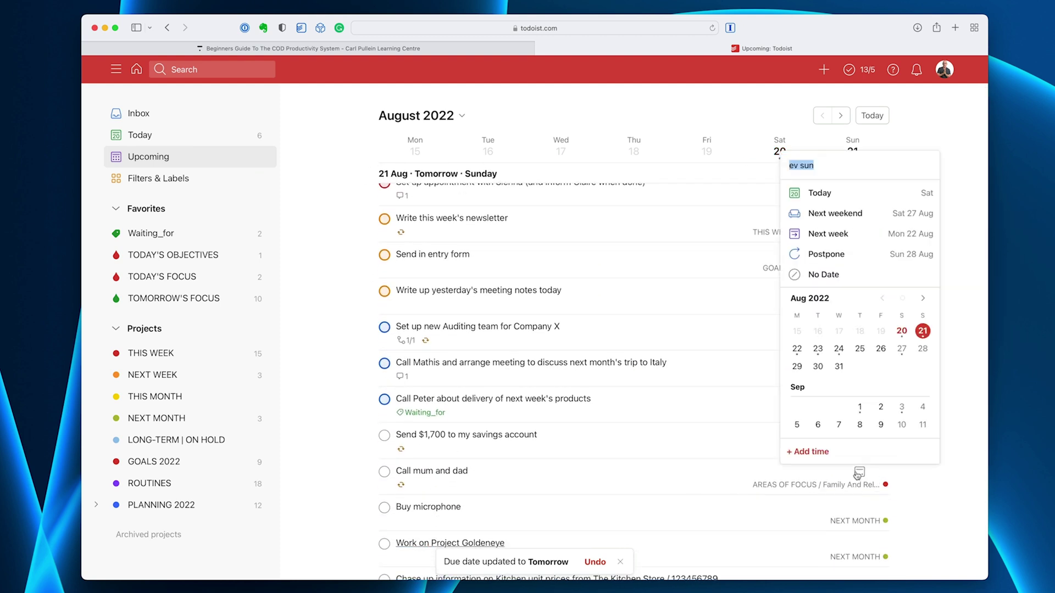
{"action": "left_click", "coordinate": [835, 169]}
{"action": "key", "text": "BackSpace"}
{"action": "key", "text": "BackSpace"}
{"action": "key", "text": "BackSpace"}
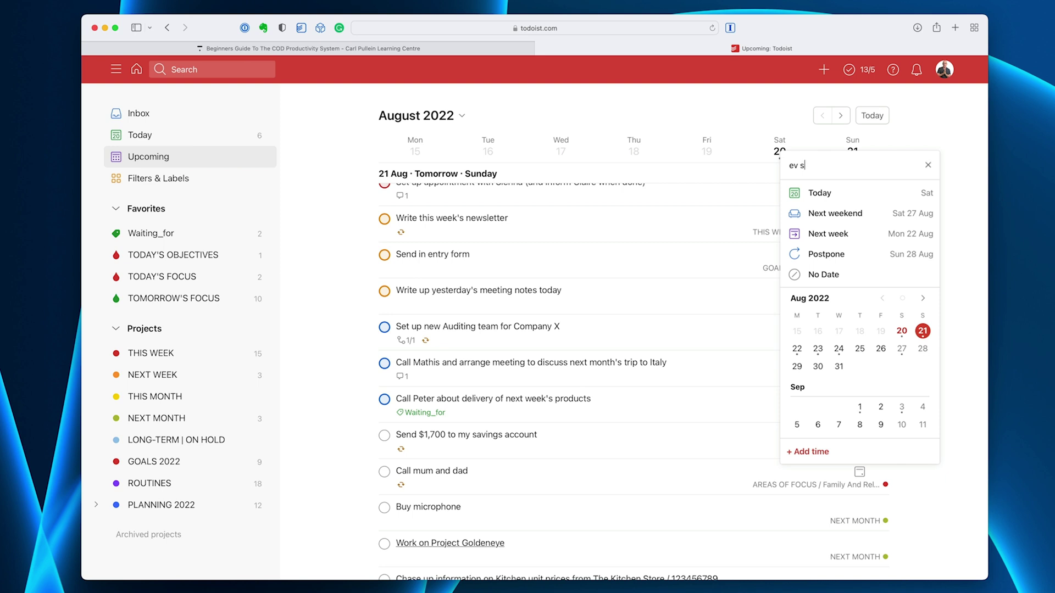
{"action": "type", "text": "sat"}
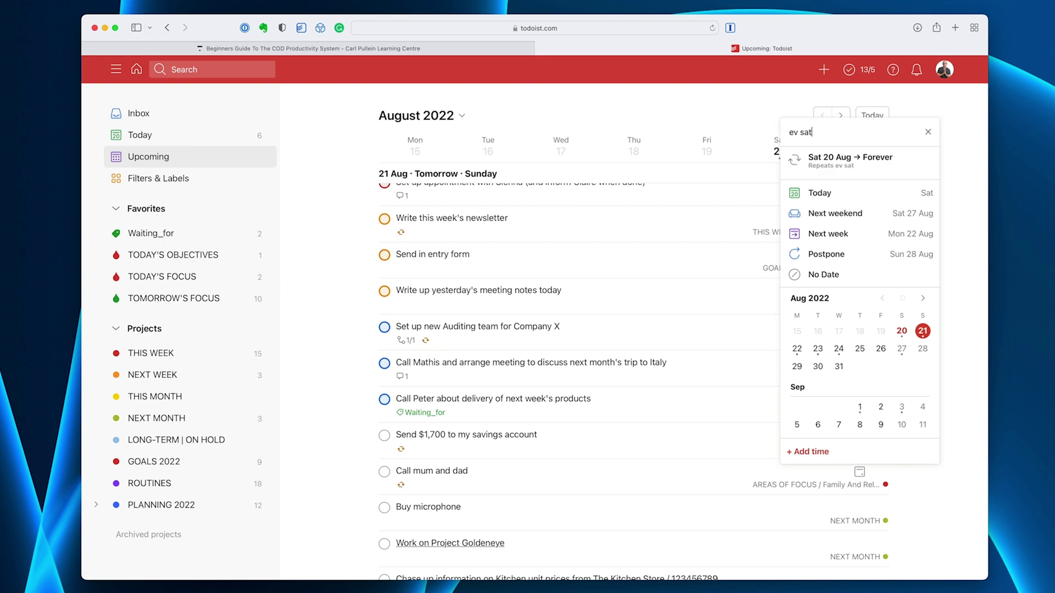
{"action": "key", "text": "Return"}
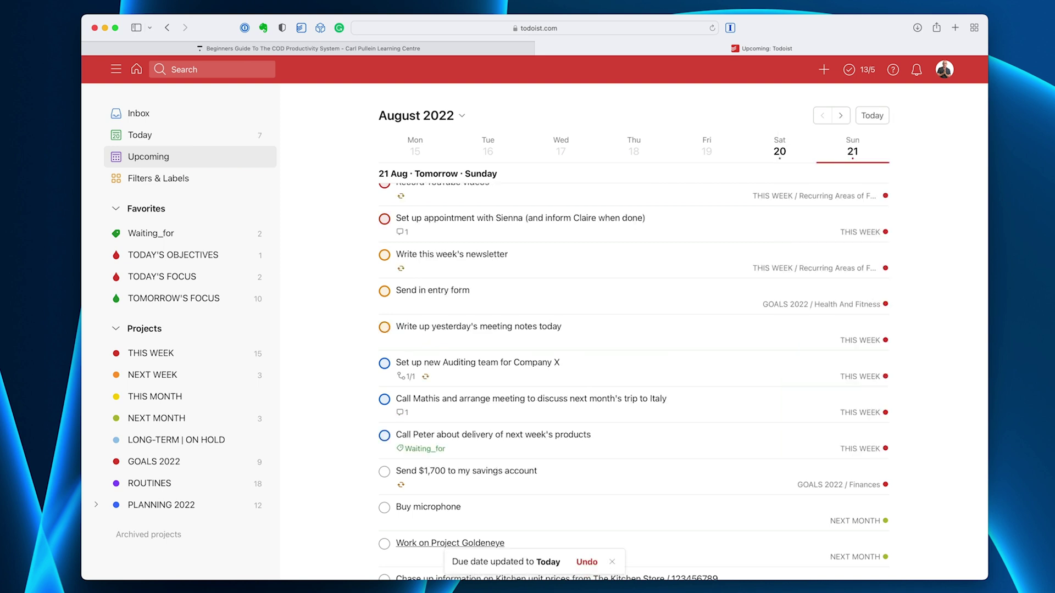
Postpone the Saturday-recurring "Call mum and dad" task in the Today list to tomorrow
{"action": "left_click", "coordinate": [175, 133]}
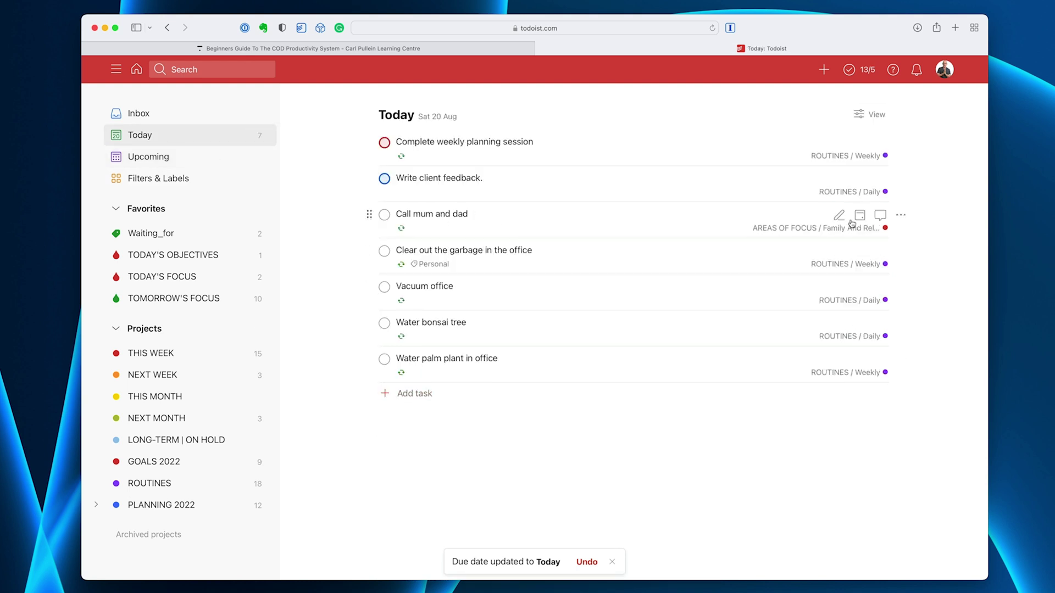
{"action": "left_click", "coordinate": [860, 215]}
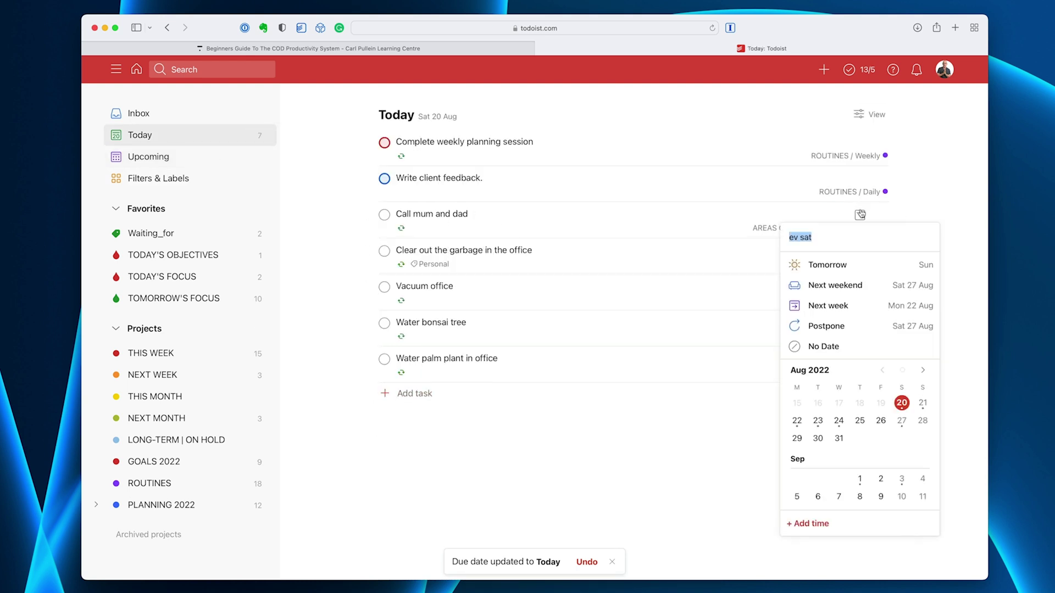
{"action": "left_click", "coordinate": [858, 266]}
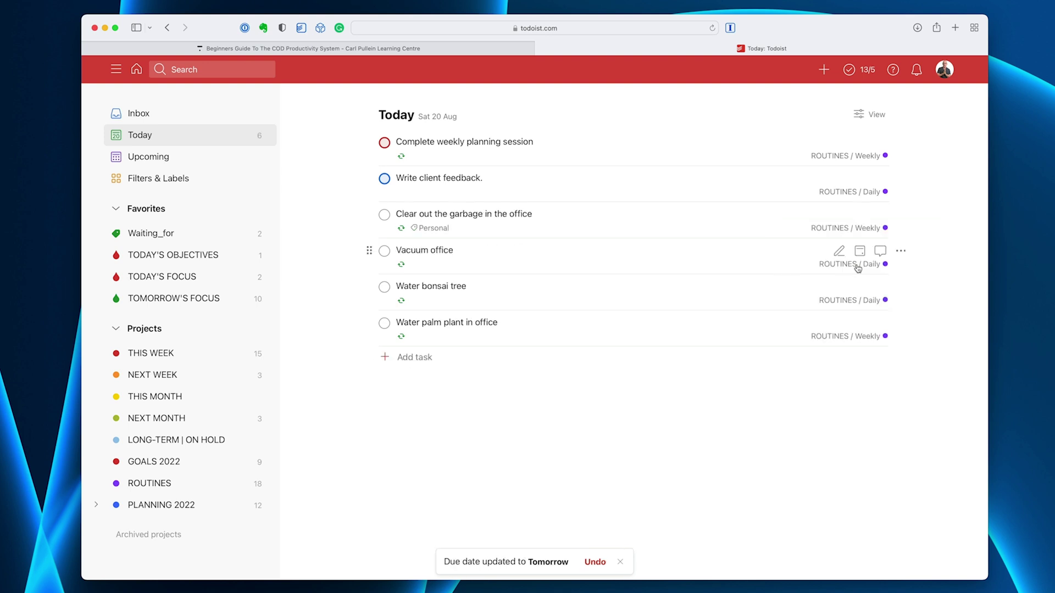
Check the recurrence of the rescheduled "Call mum and dad" task in the Upcoming view and return to the Today list
{"action": "left_click", "coordinate": [149, 157]}
{"action": "scroll", "coordinate": [582, 494], "scroll_direction": "down", "scroll_amount": 8}
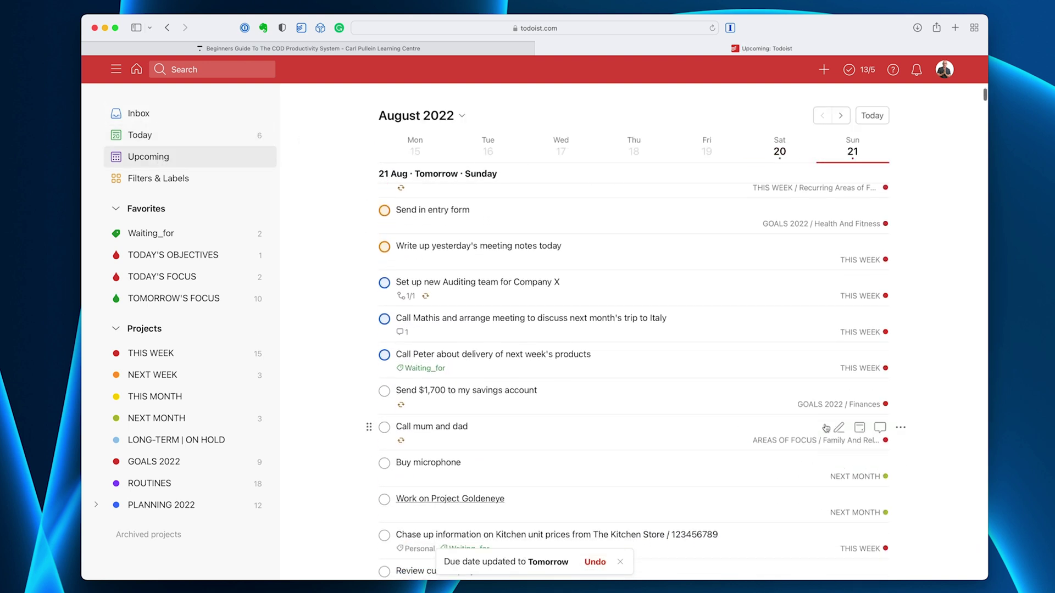
{"action": "left_click", "coordinate": [860, 428]}
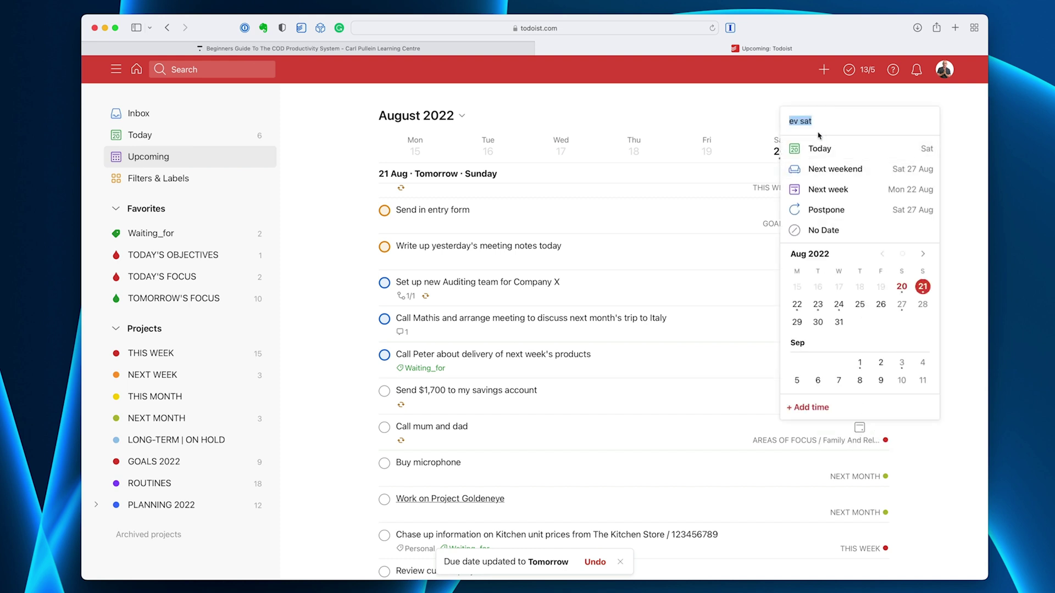
{"action": "left_click", "coordinate": [707, 415]}
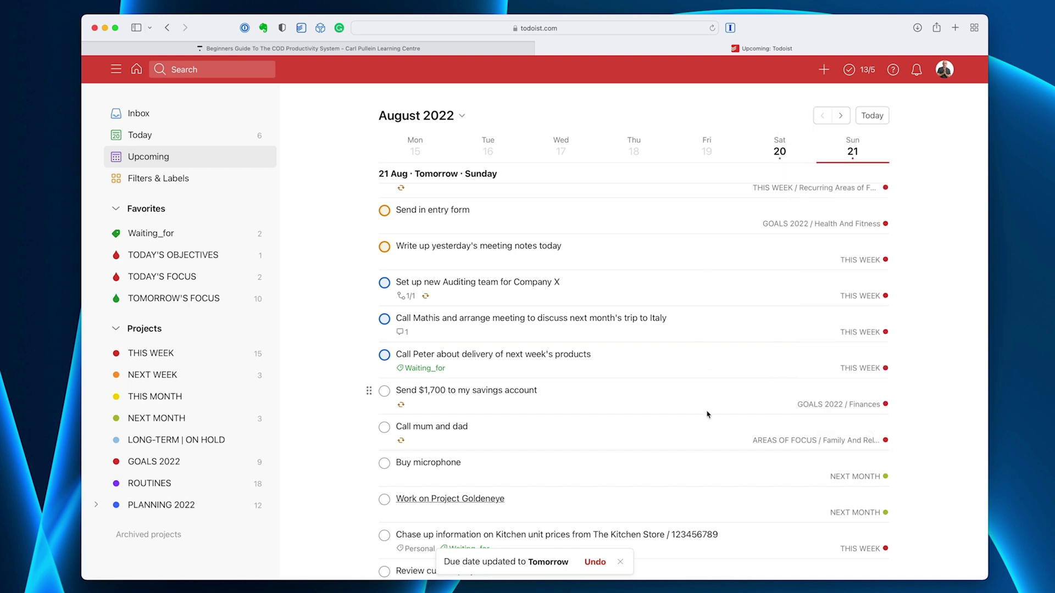
{"action": "left_click", "coordinate": [161, 134]}
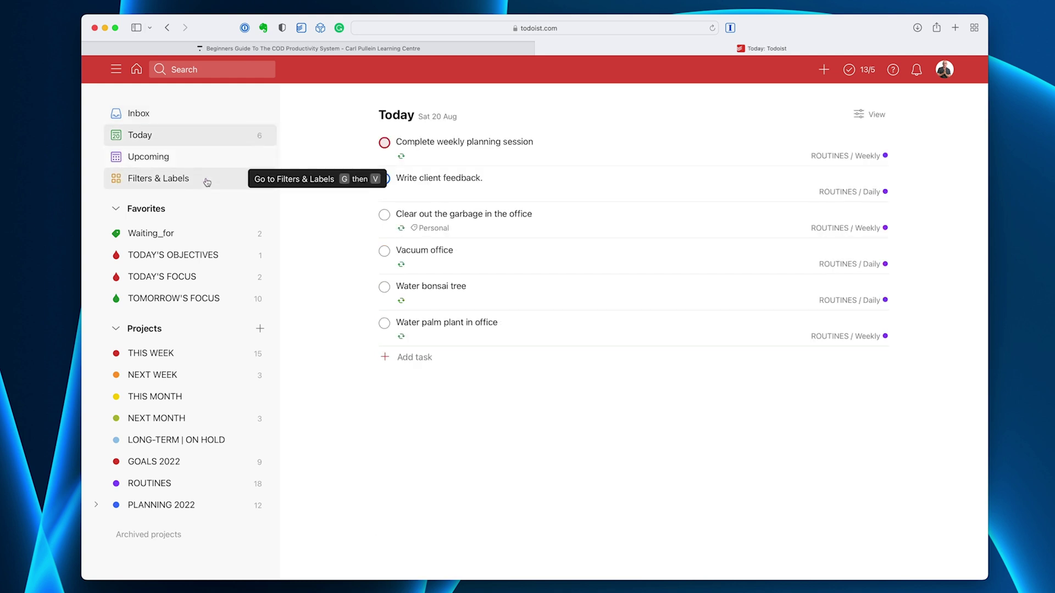